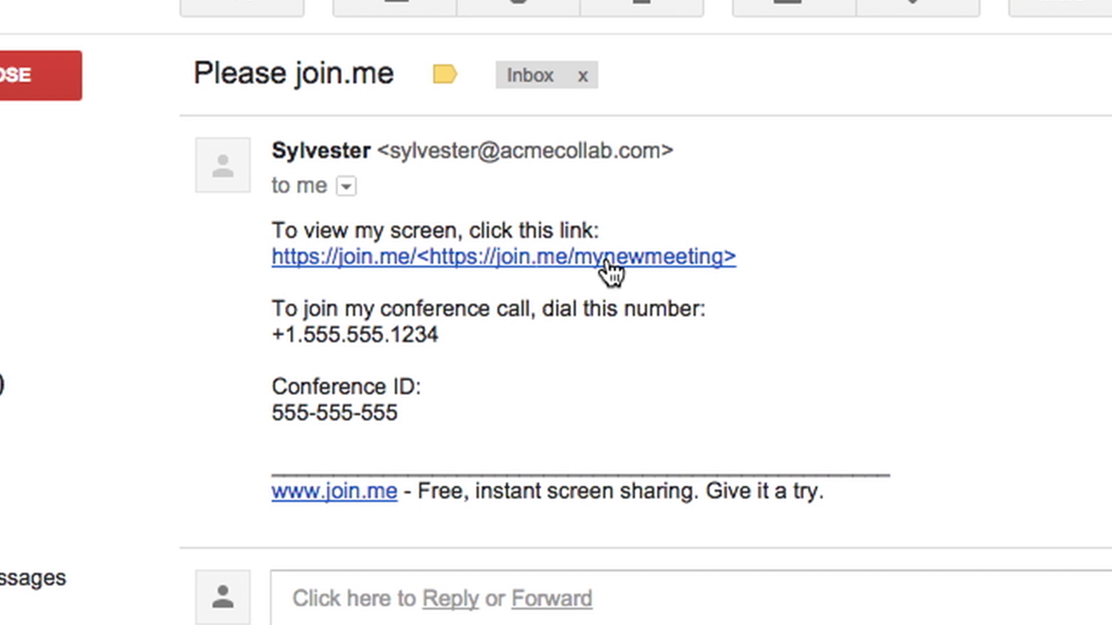
- Open the meeting from the e-mailed invitation link, then enter join.me in a new tab
left_click(605, 262)
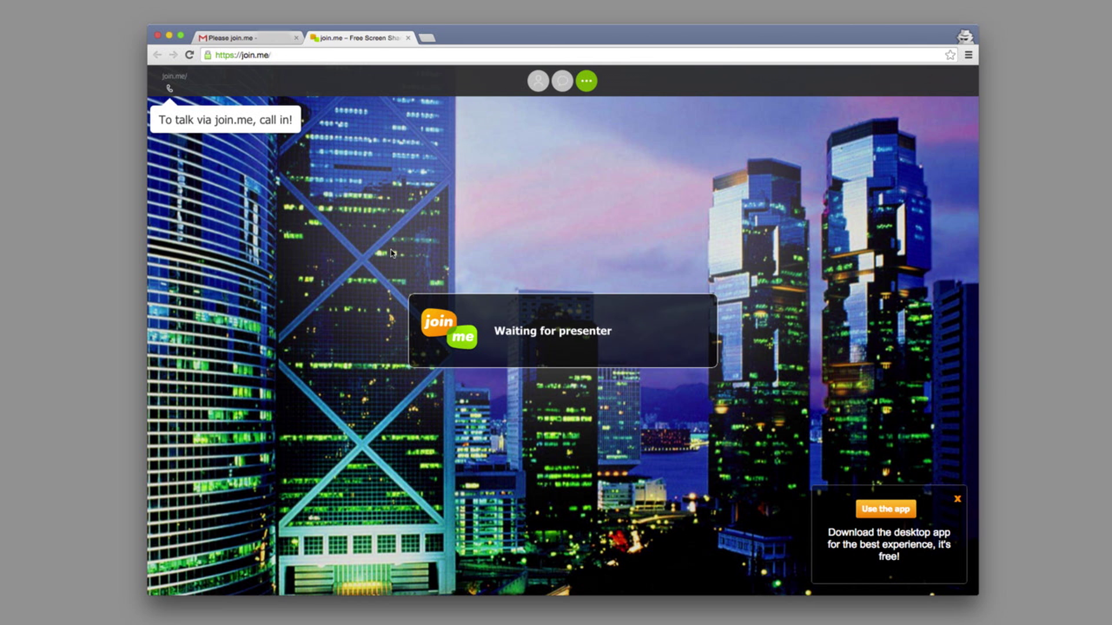
type("join.me")
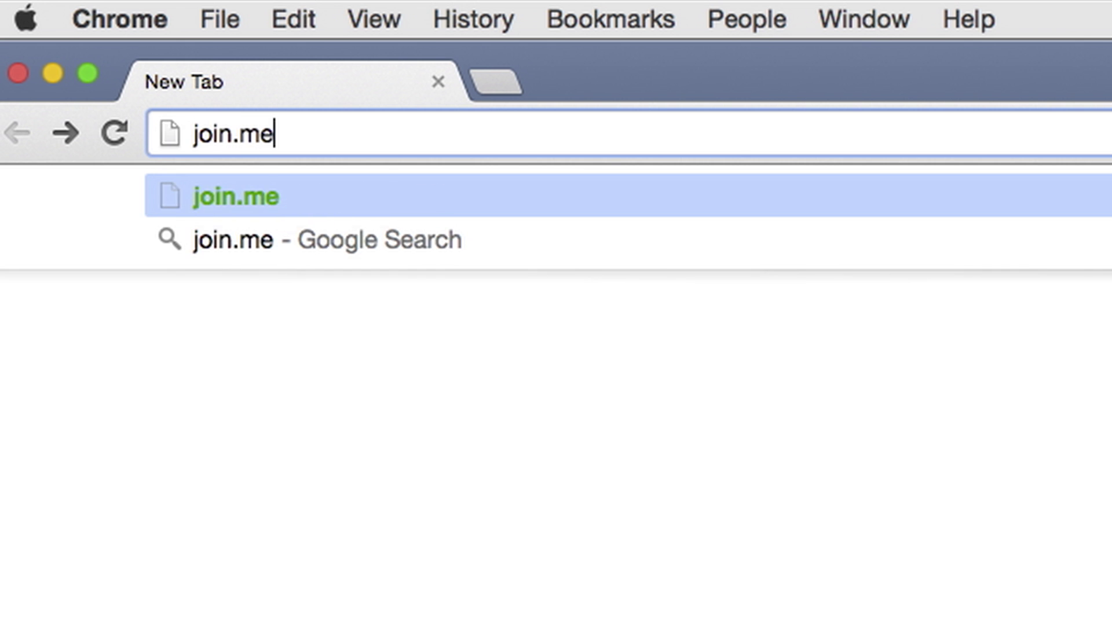
- Load the join.me home page and join the meeting with code MyNewMeeting
key("Return")
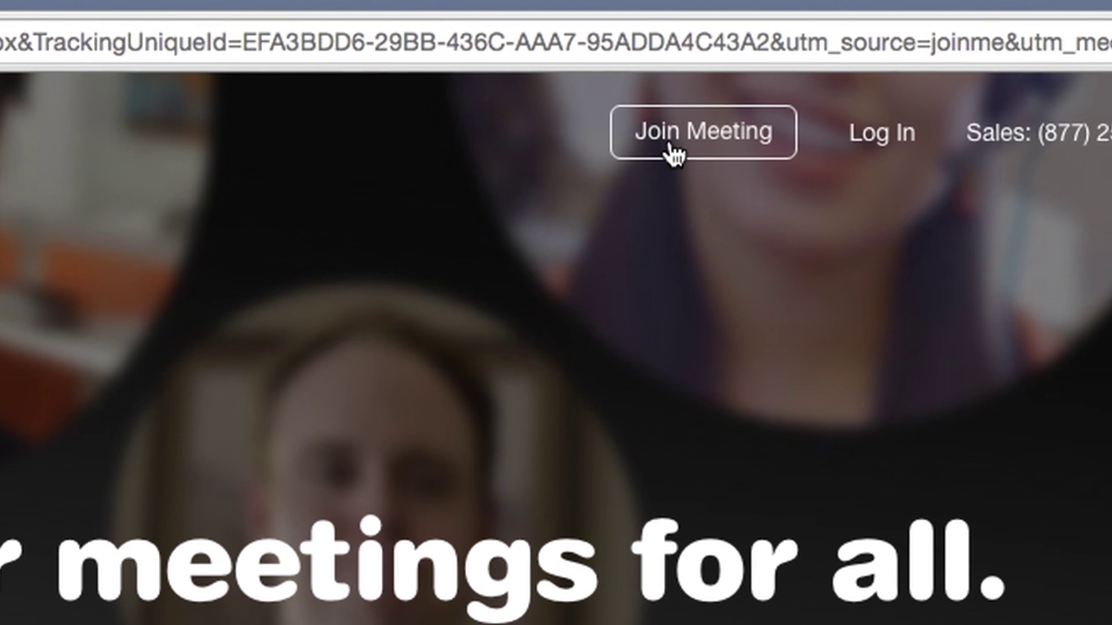
left_click(672, 134)
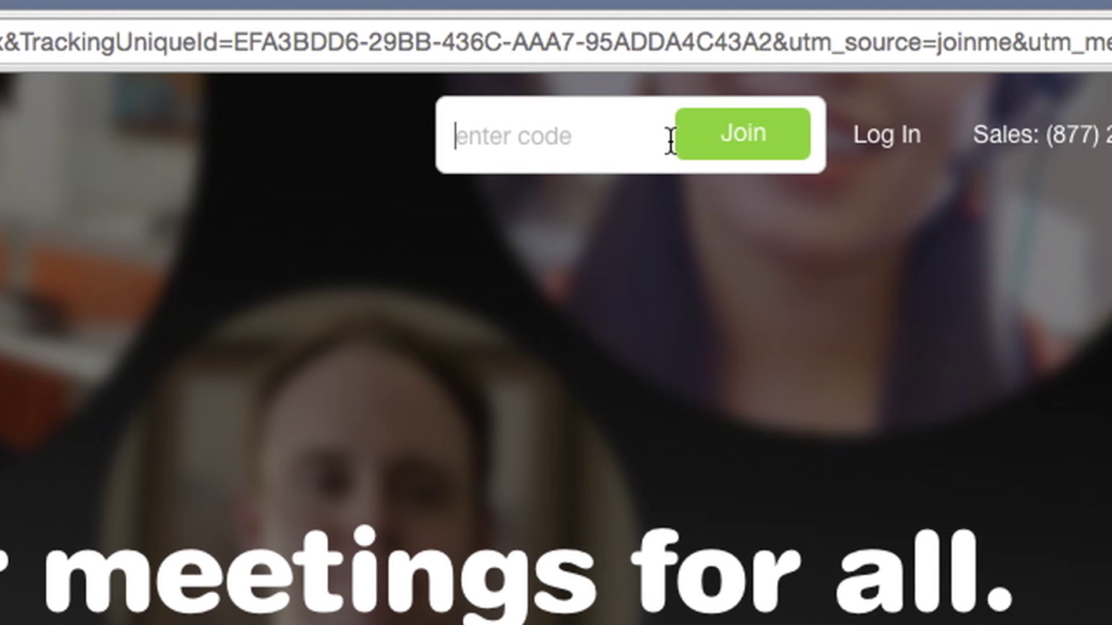
type("MyNewMeet")
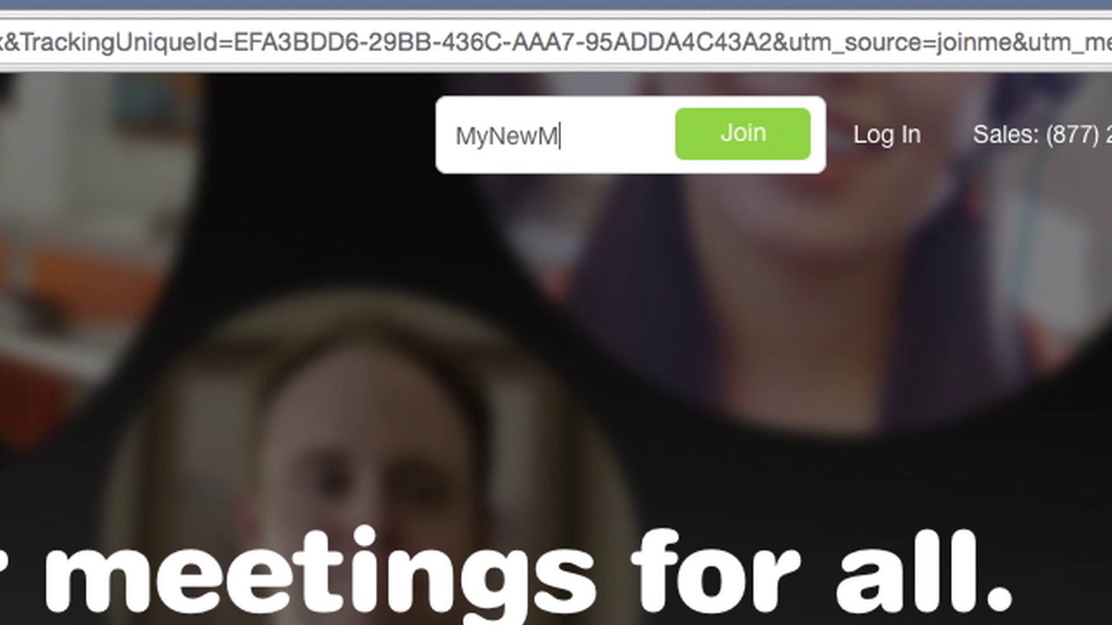
type("ing")
key("Return")
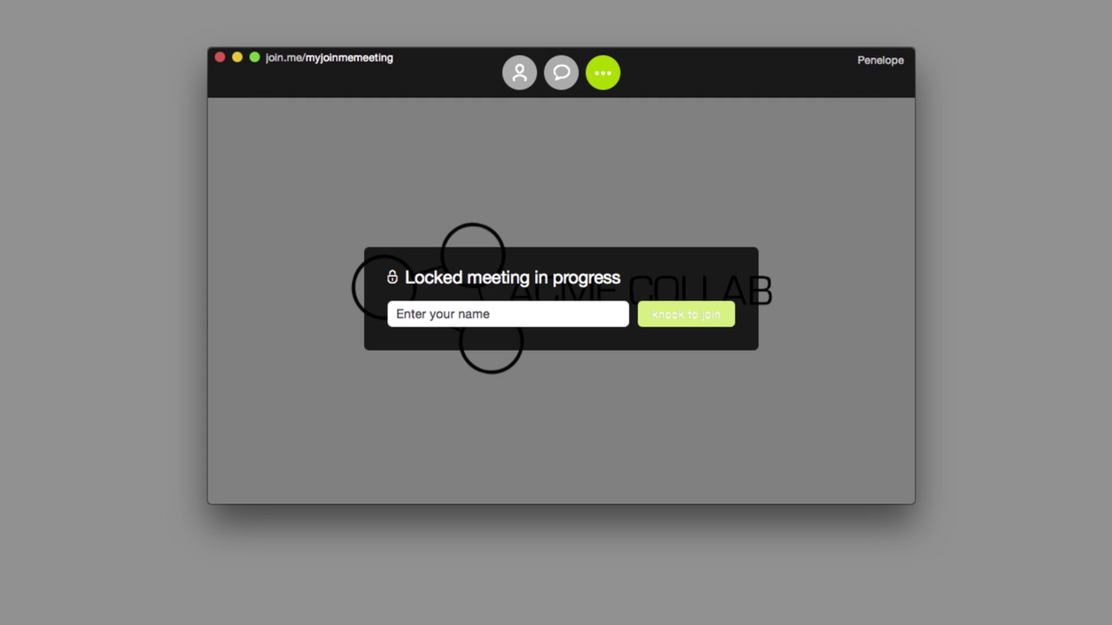
- Enter your name and knock to be admitted to the locked meeting
type("Sylvester")
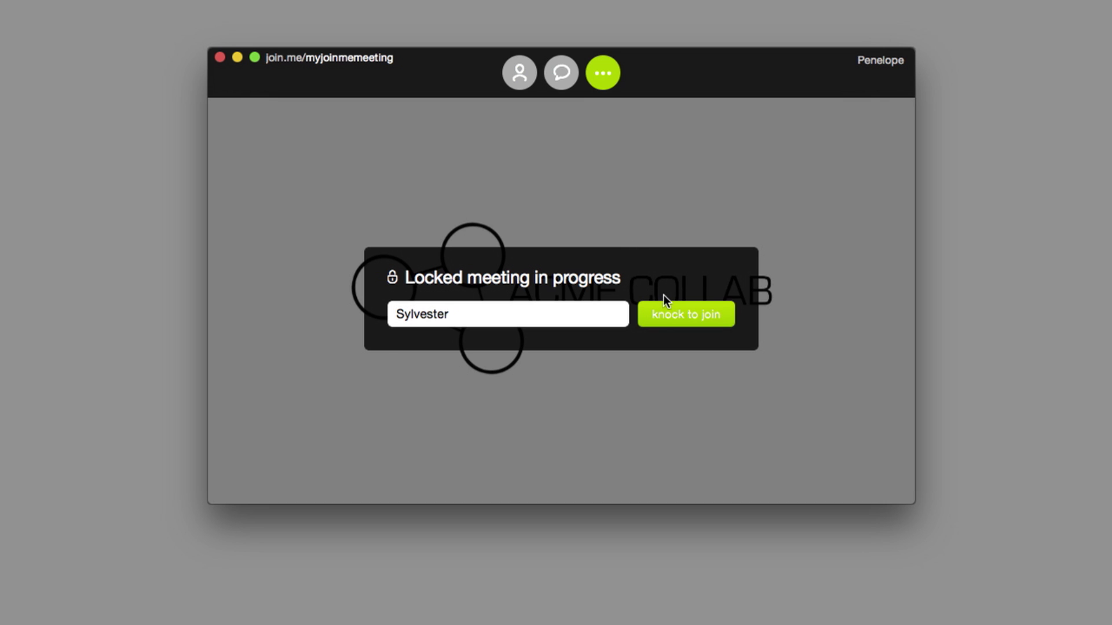
left_click(670, 313)
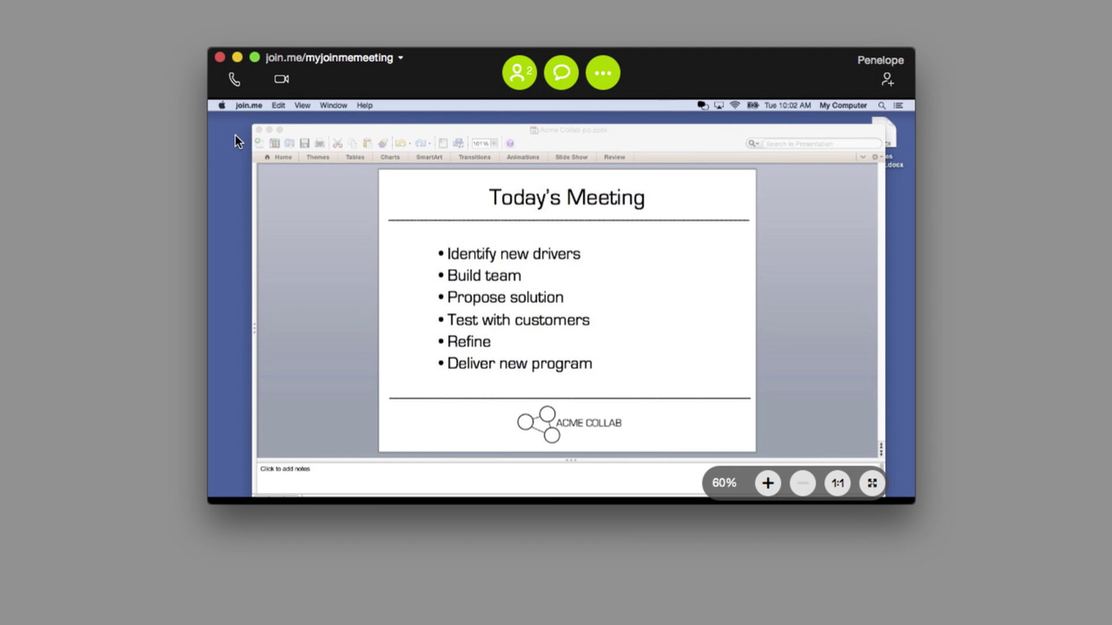
- Call in via internet with Unknown USB Audio Device as the microphone, then hang up
left_click(236, 81)
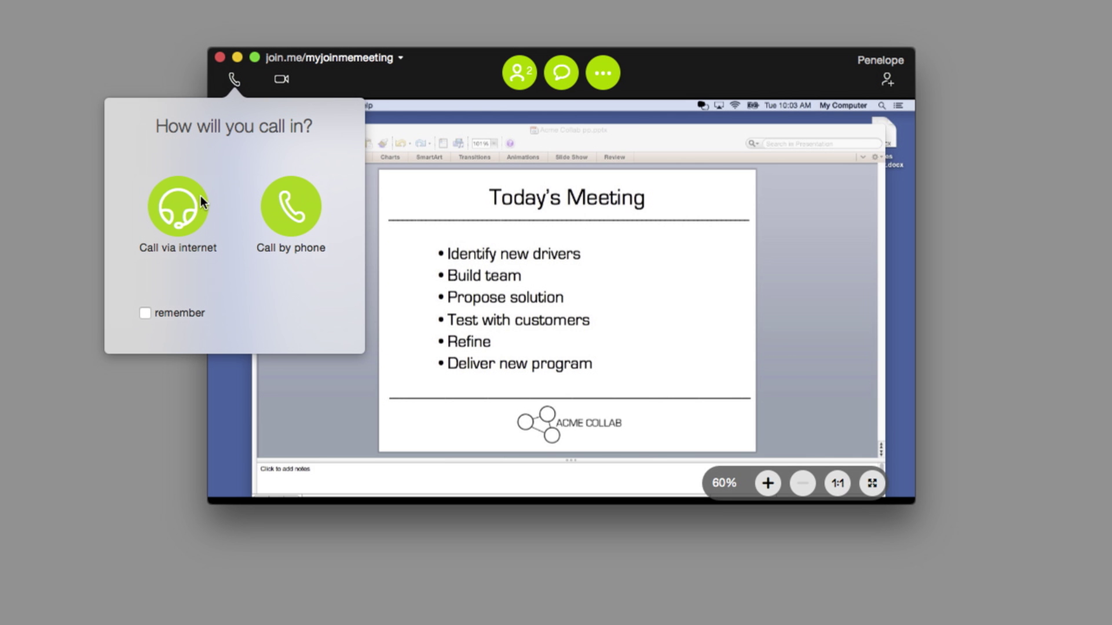
left_click(192, 210)
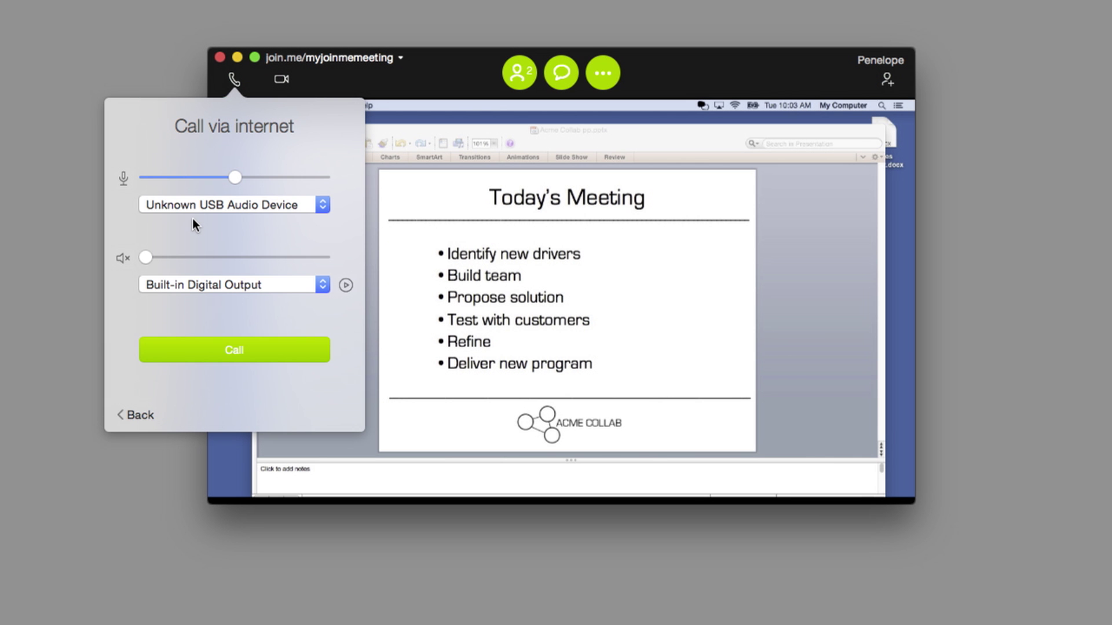
left_click(325, 207)
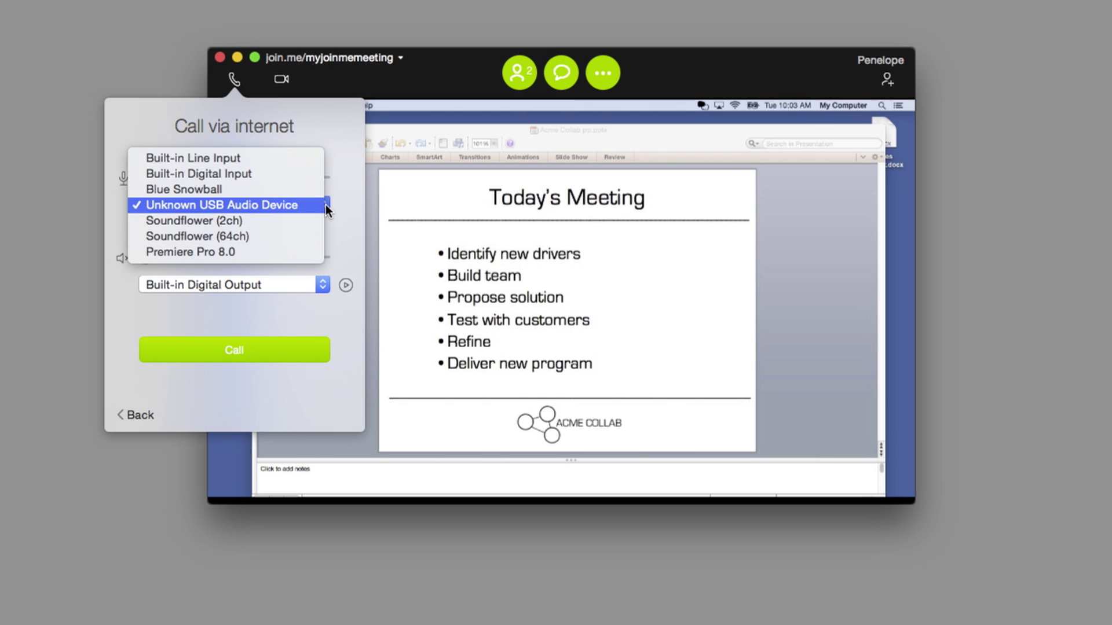
left_click(304, 205)
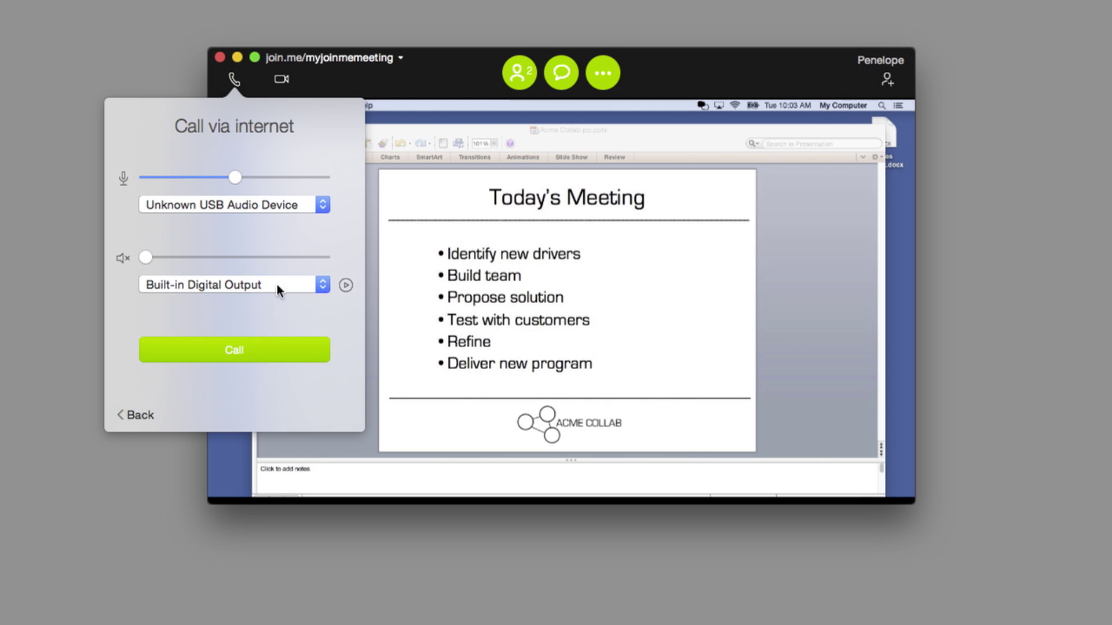
left_click(270, 347)
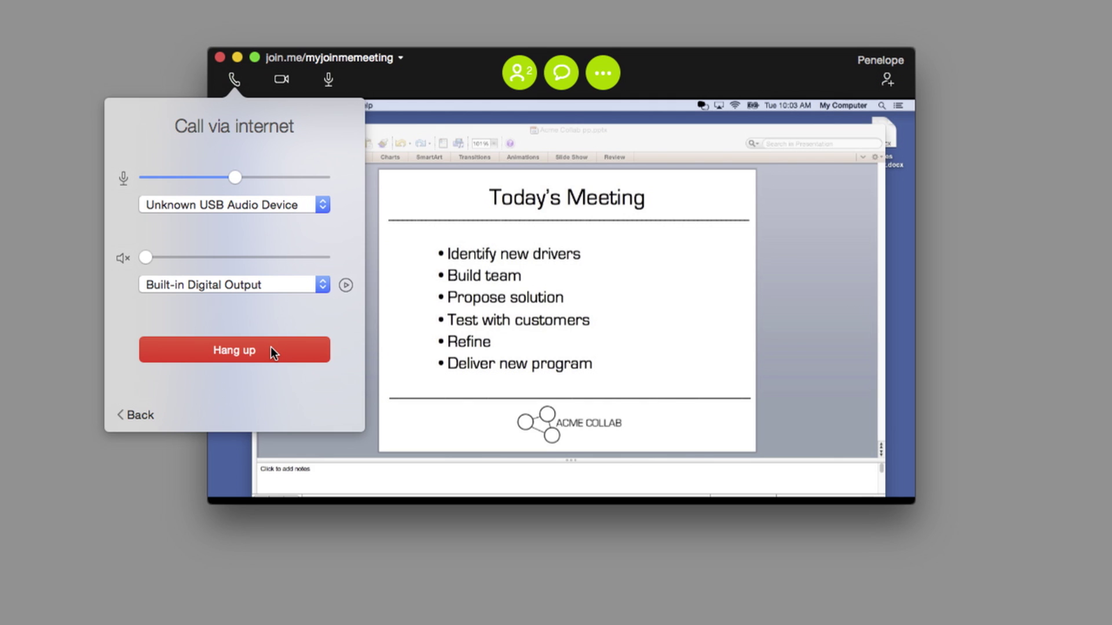
left_click(270, 347)
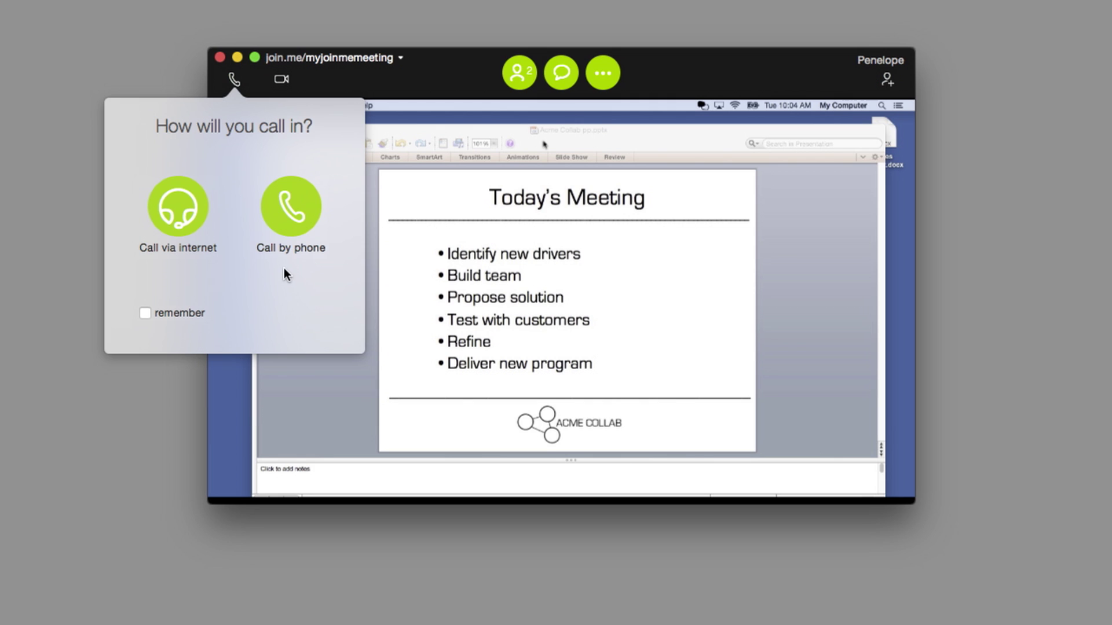
- Under Call by phone, select the United States – New York, NY dial-in number, then go back
left_click(292, 229)
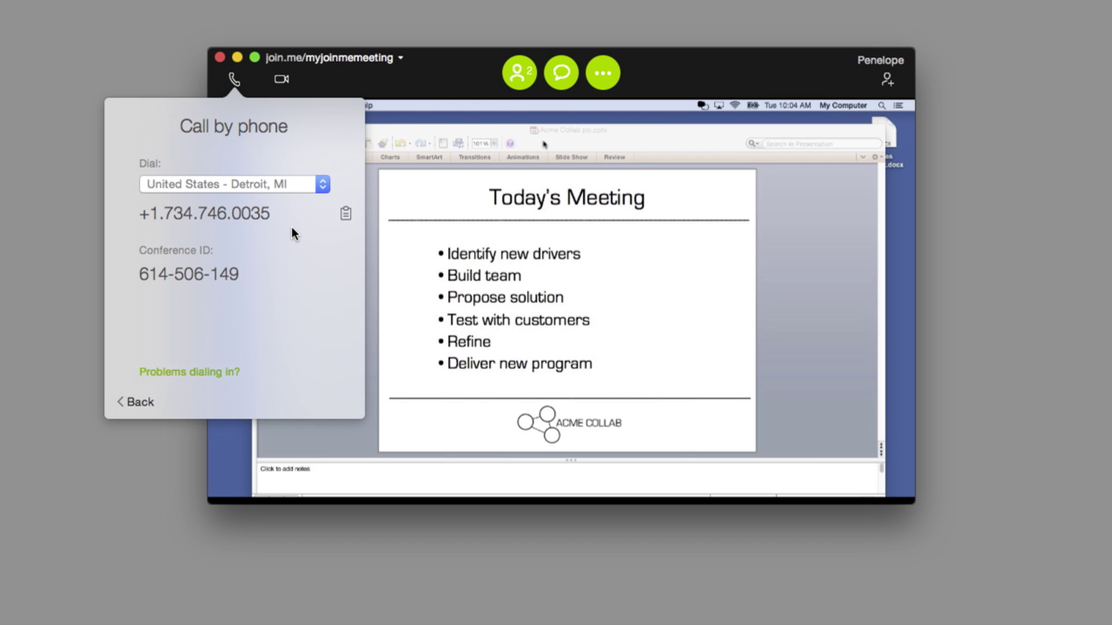
left_click(322, 186)
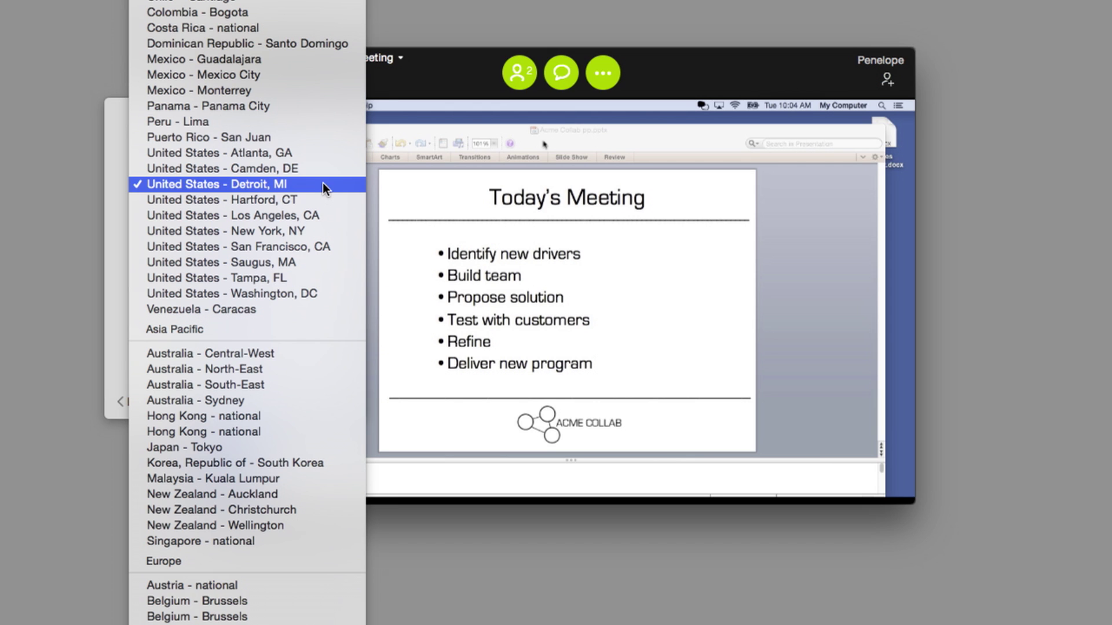
left_click(318, 231)
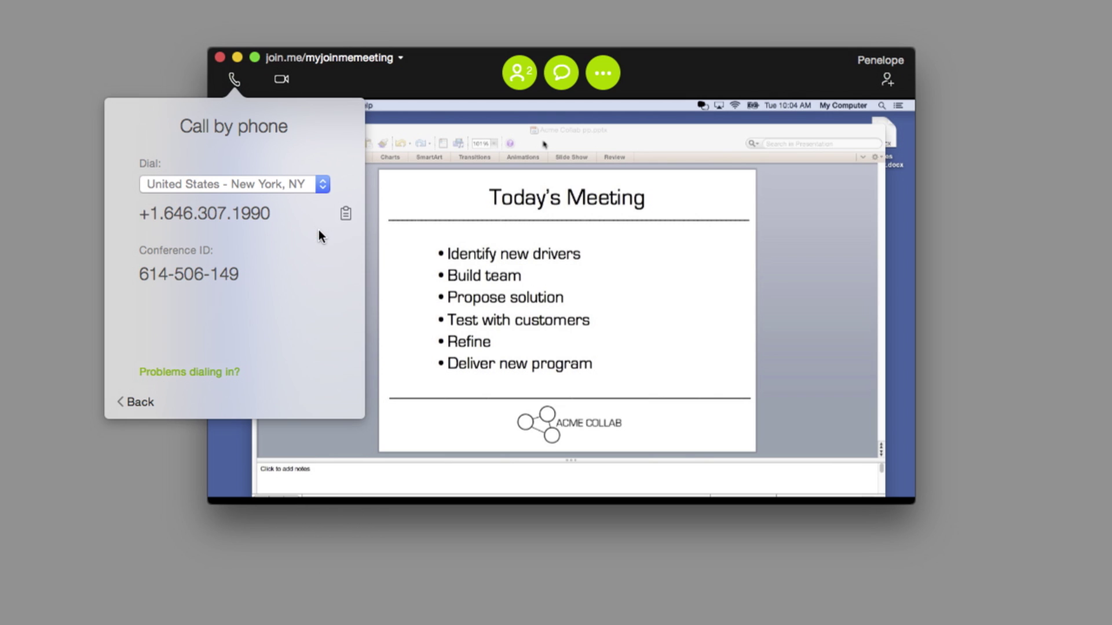
left_click(140, 401)
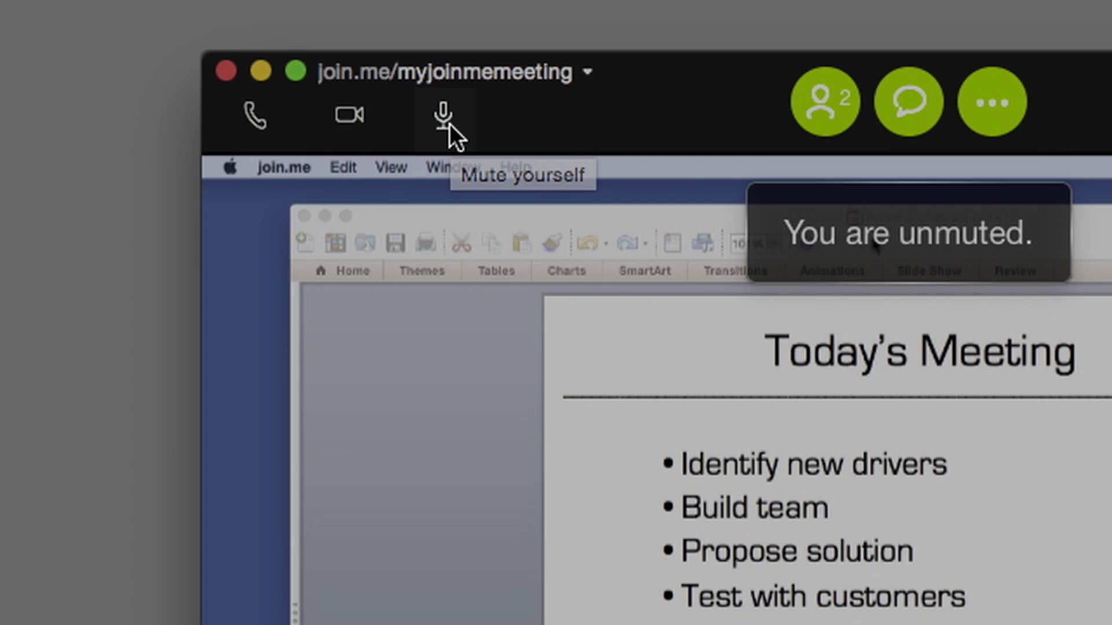
- Mute yourself with the microphone icon in the meeting toolbar
left_click(450, 124)
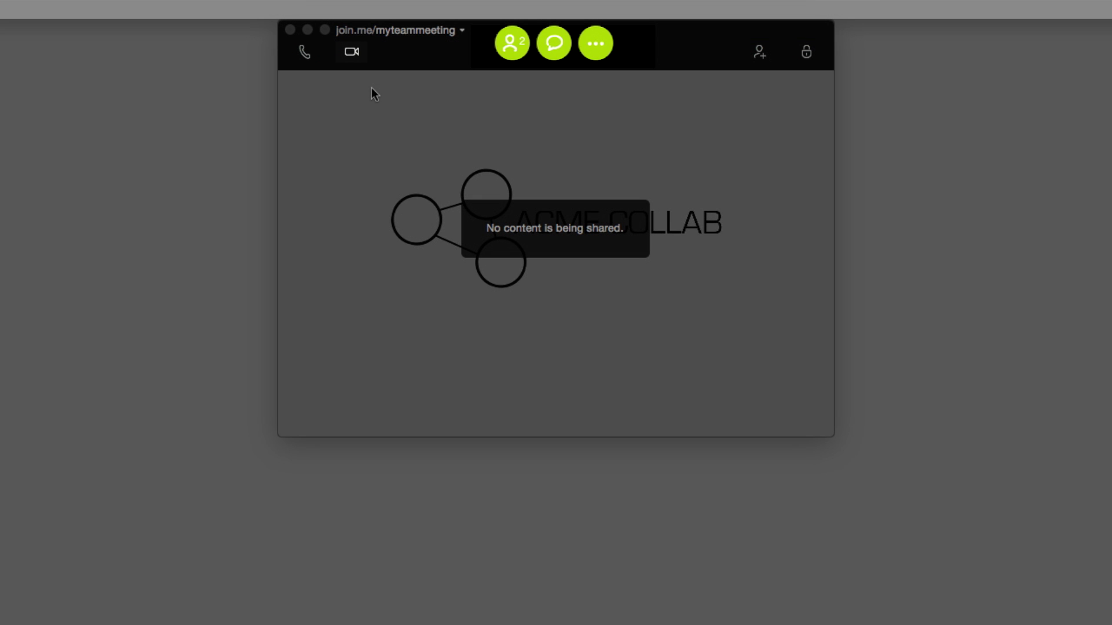
- Connect the USB Camera with audio, then dismiss the video settings, keeping your webcam bubble
left_click(355, 53)
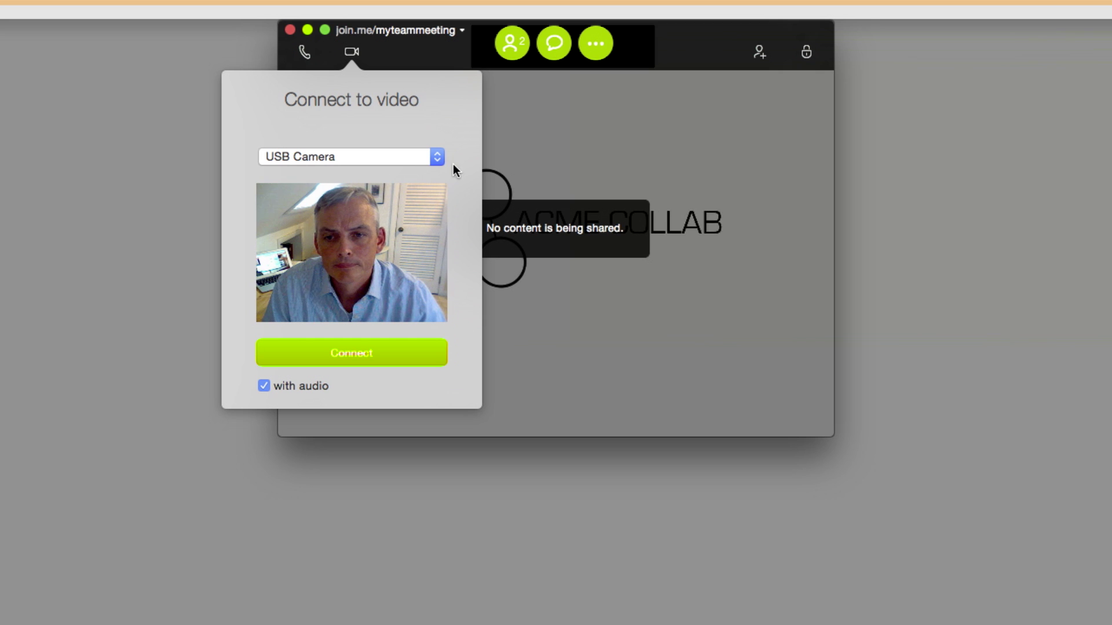
left_click(405, 355)
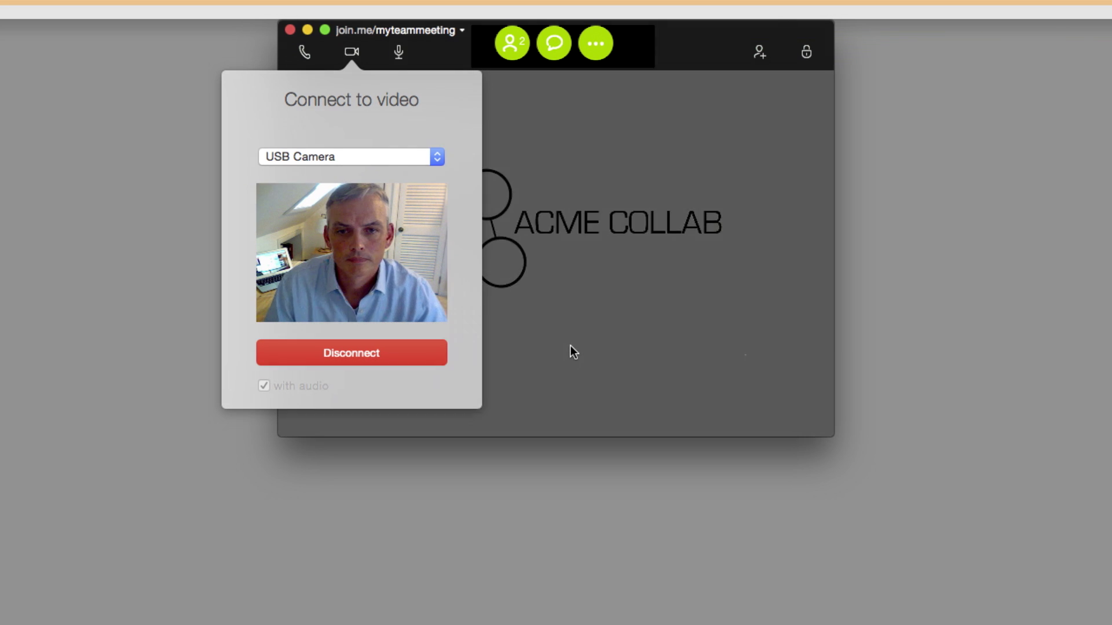
left_click(570, 346)
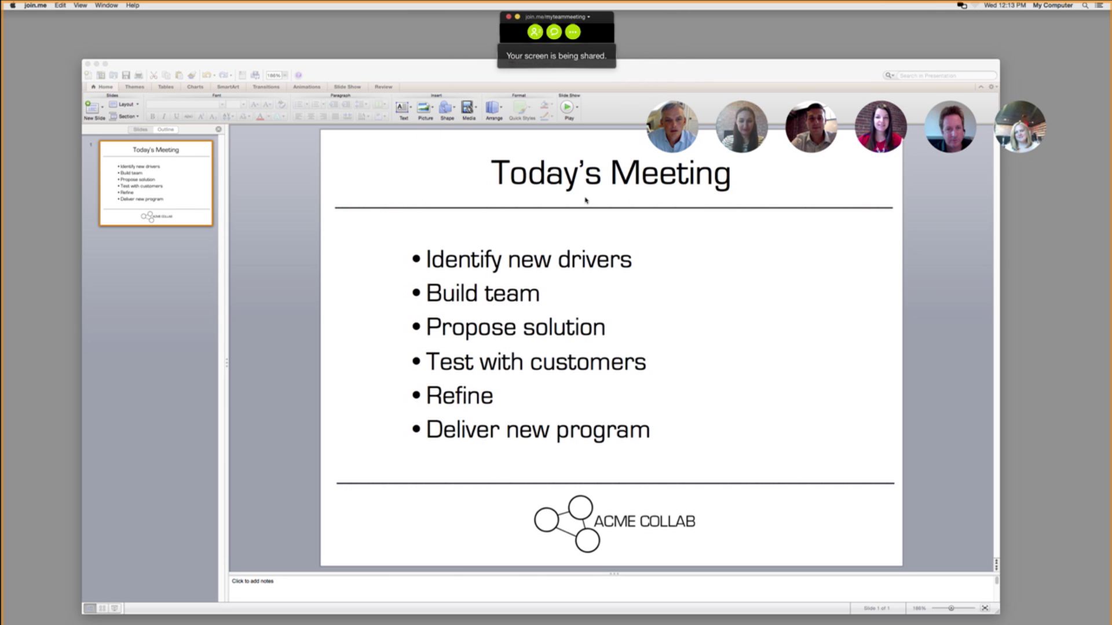
- Drag the participant video bubble strip from the top-right corner onto the slide's middle
mouse_move(760, 120)
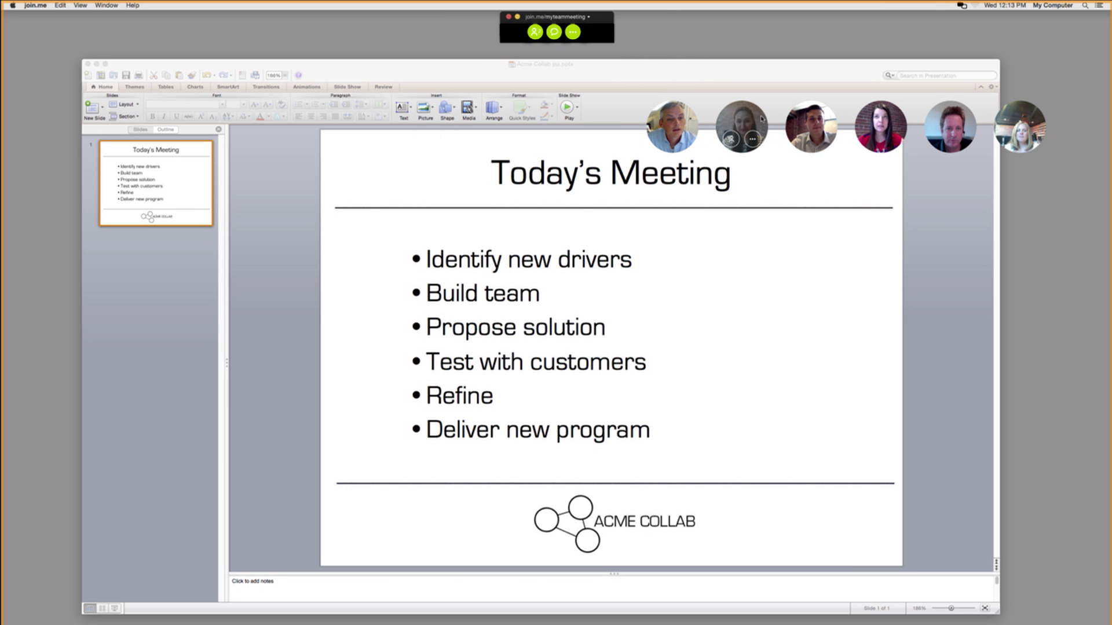
left_click_drag(761, 118, 234, 535)
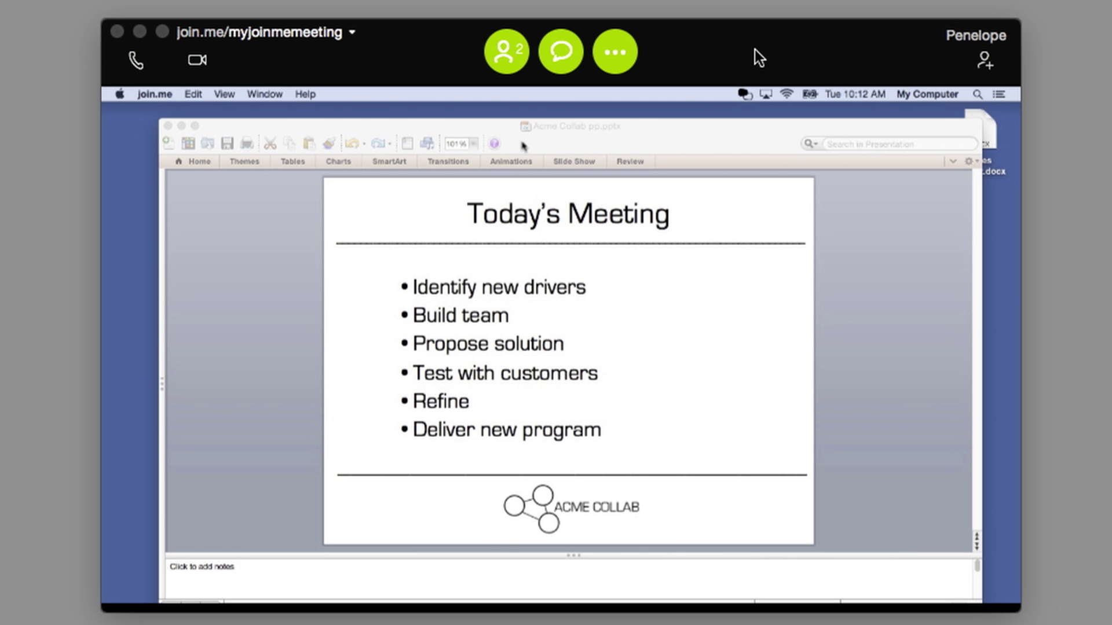
- Check the attendee list, then privately send the presenter 'Can you send me that file?' and close chat
left_click(524, 57)
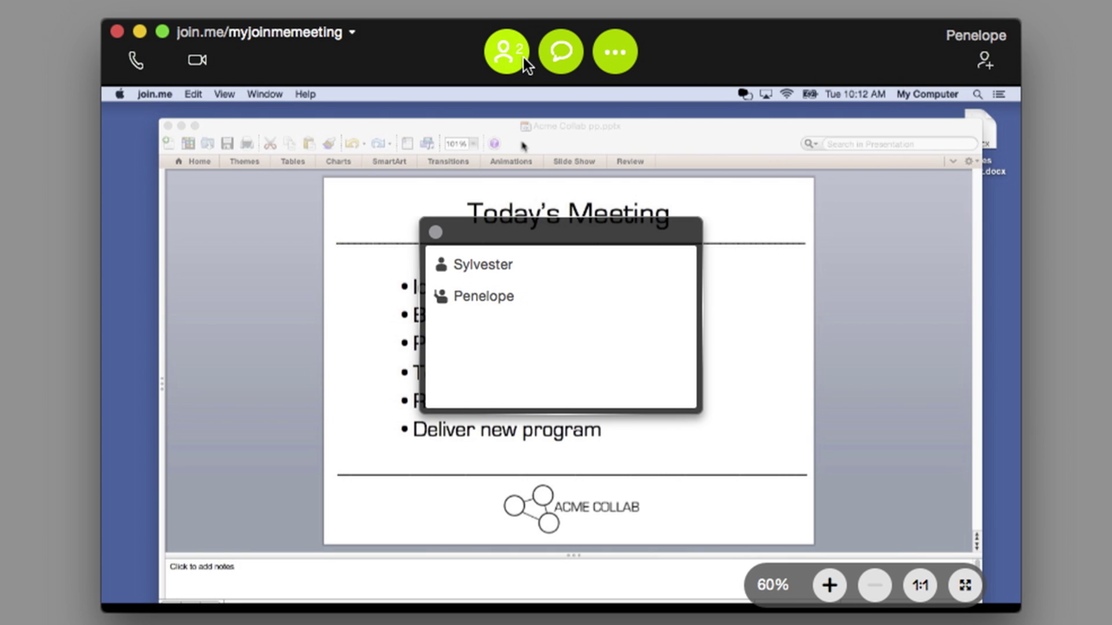
left_click(523, 58)
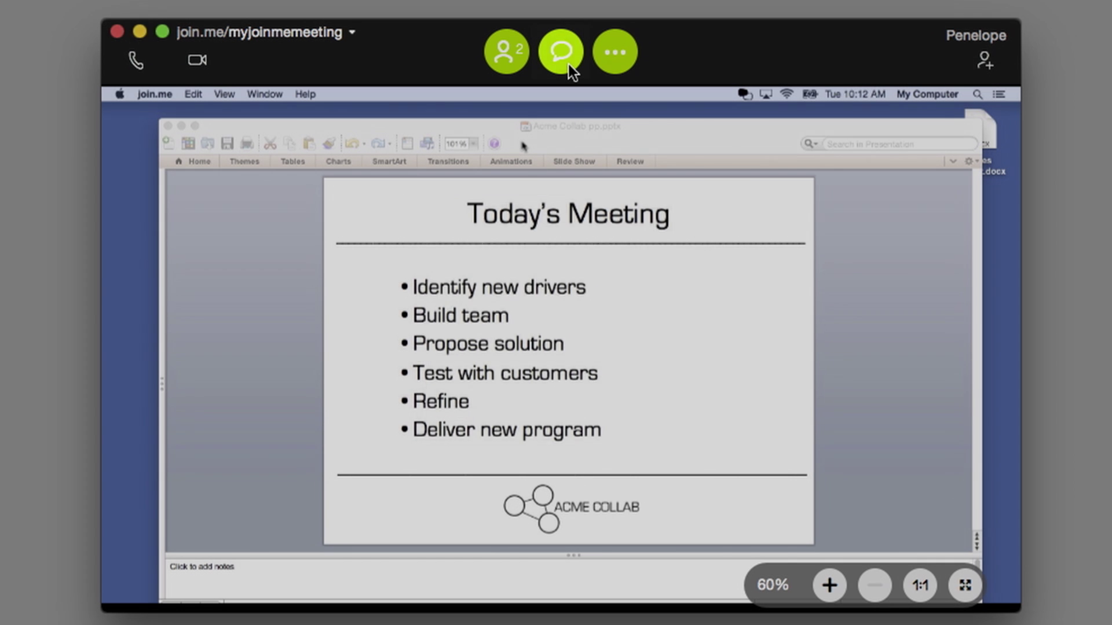
left_click(569, 64)
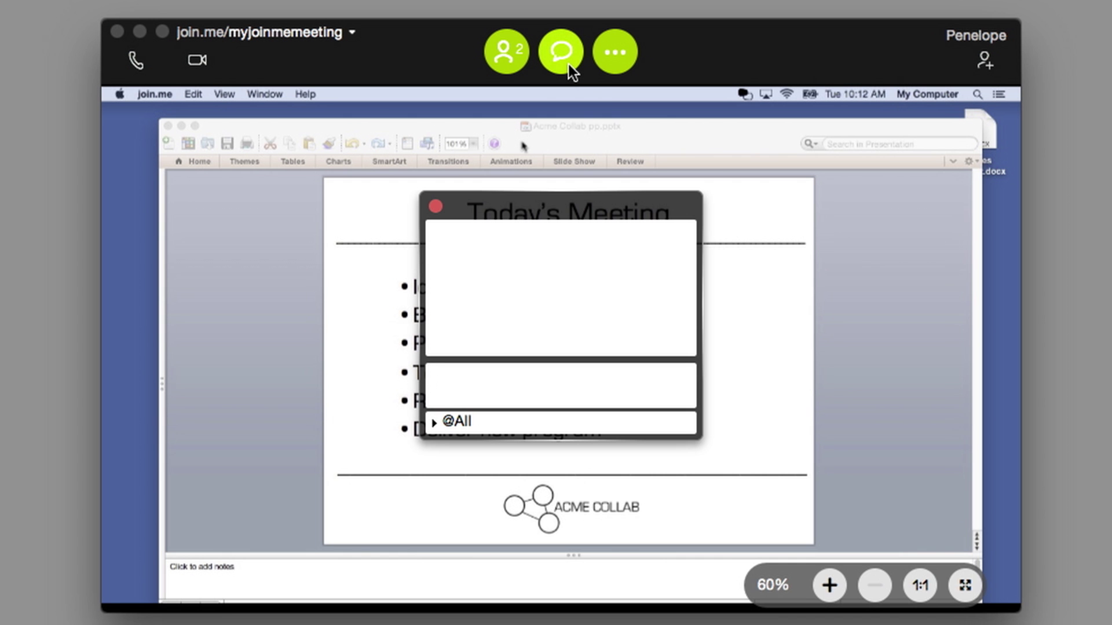
left_click(434, 423)
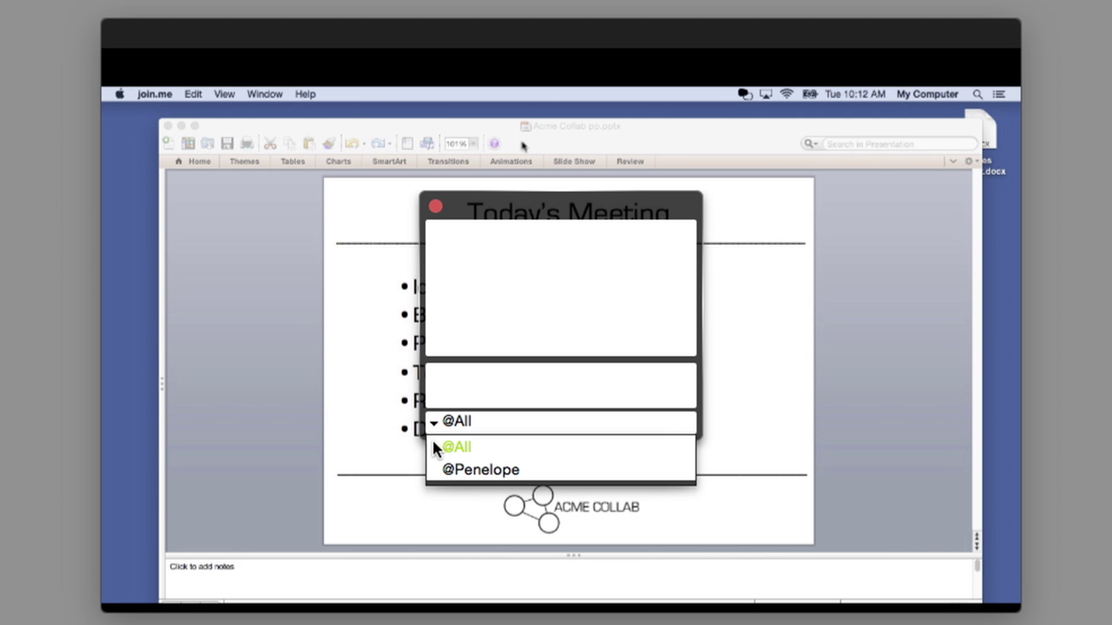
left_click(457, 469)
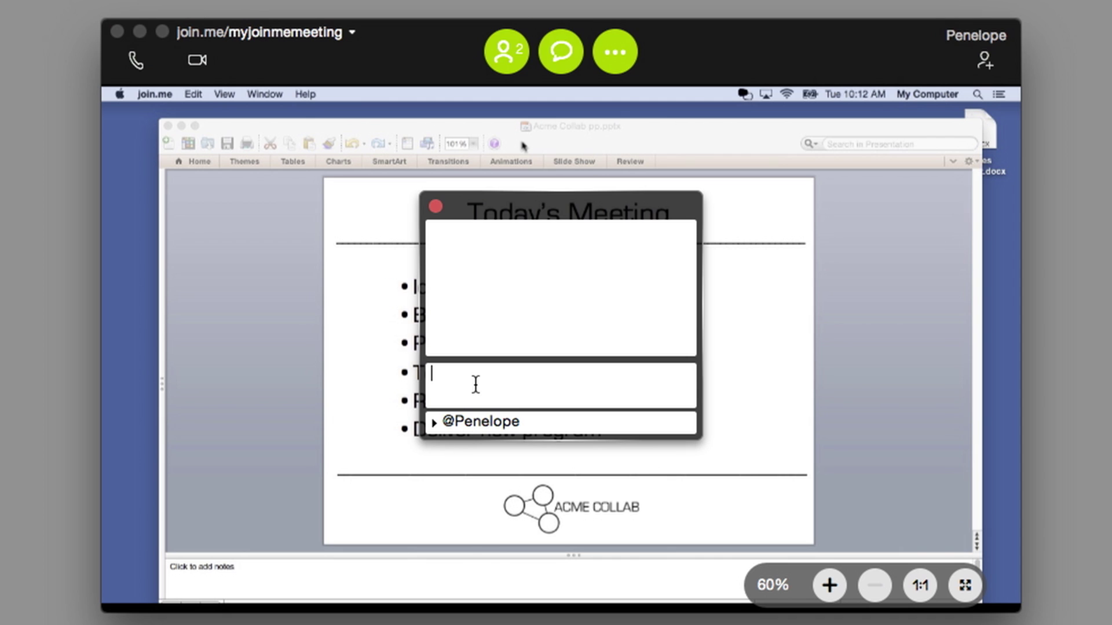
type("Can you send me")
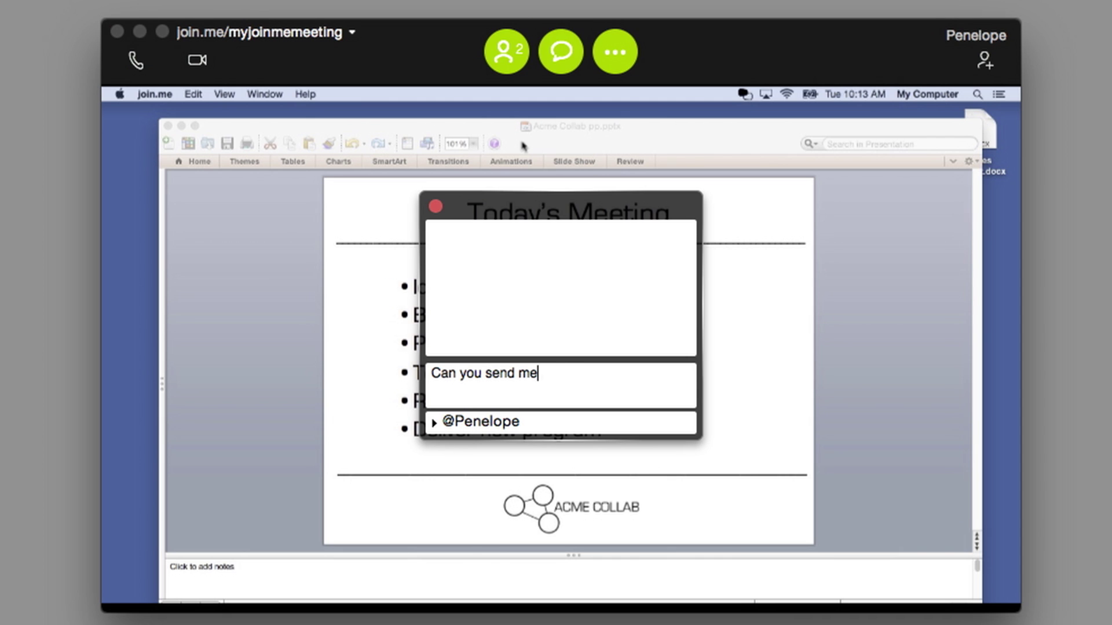
type(" that file?")
key("Return")
left_click(435, 206)
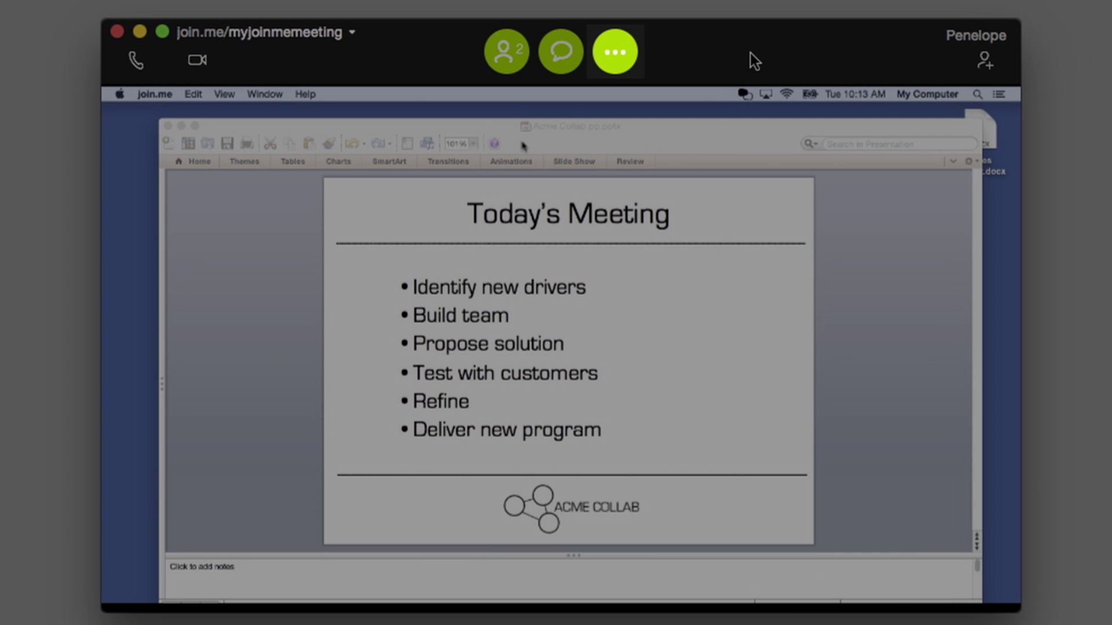
- Choose Request to annotate from the '...' extra options menu
left_click(633, 60)
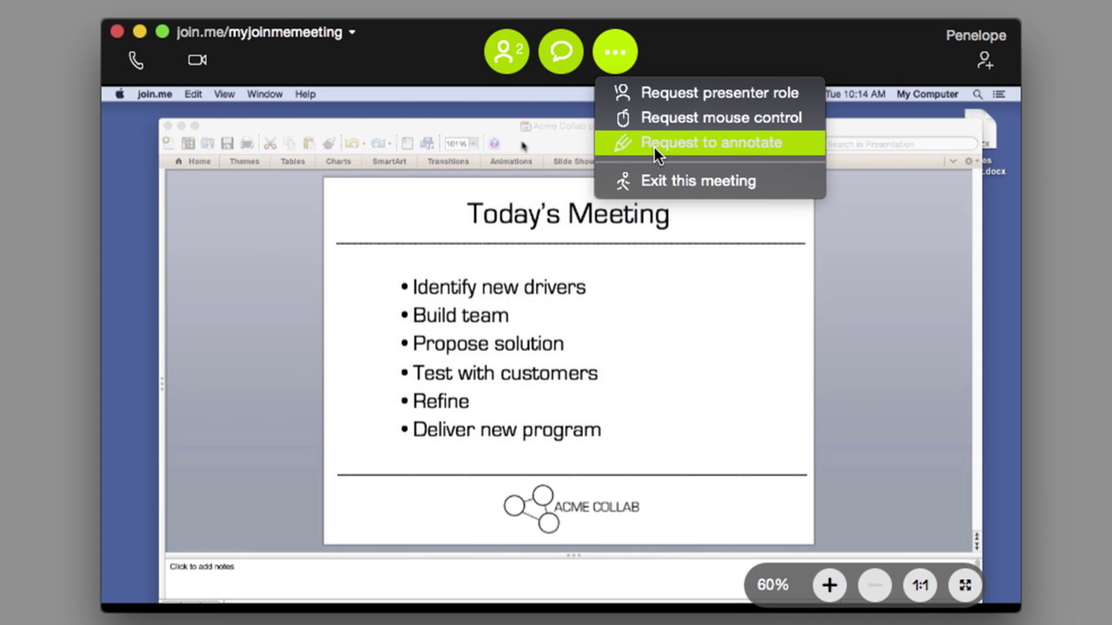
left_click(654, 148)
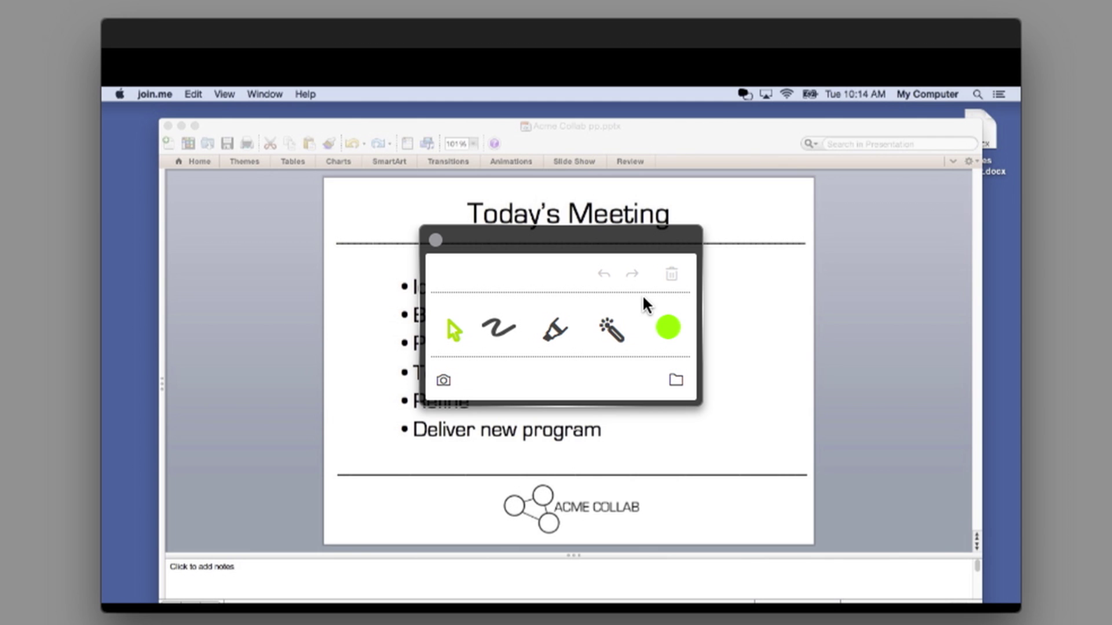
- Draw a green freehand arc beside the first four bullets of the slide
left_click(669, 327)
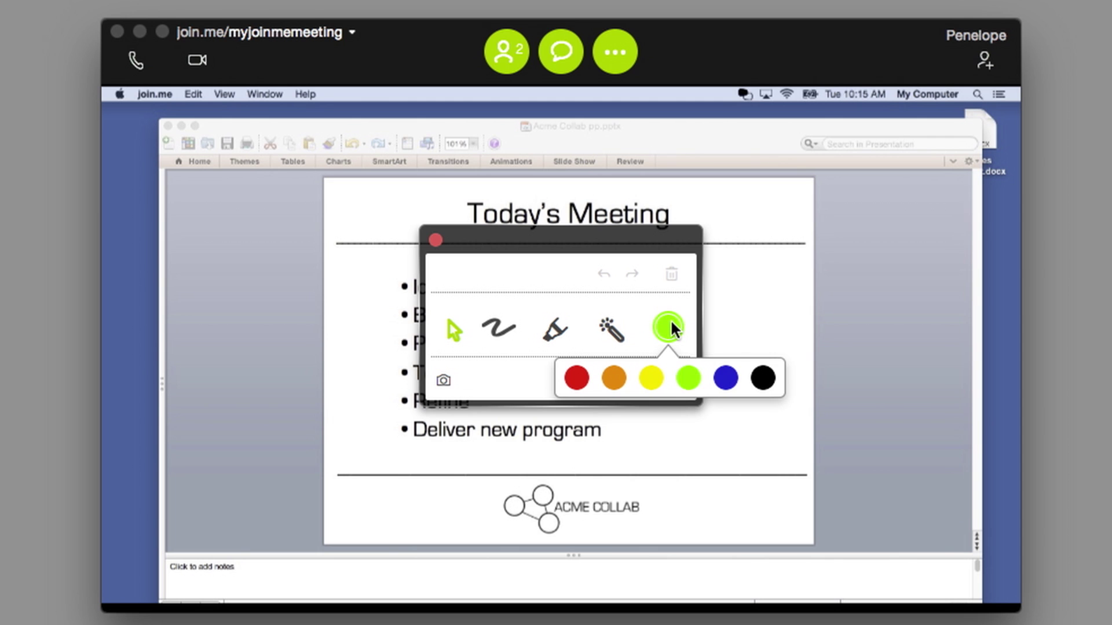
left_click(687, 377)
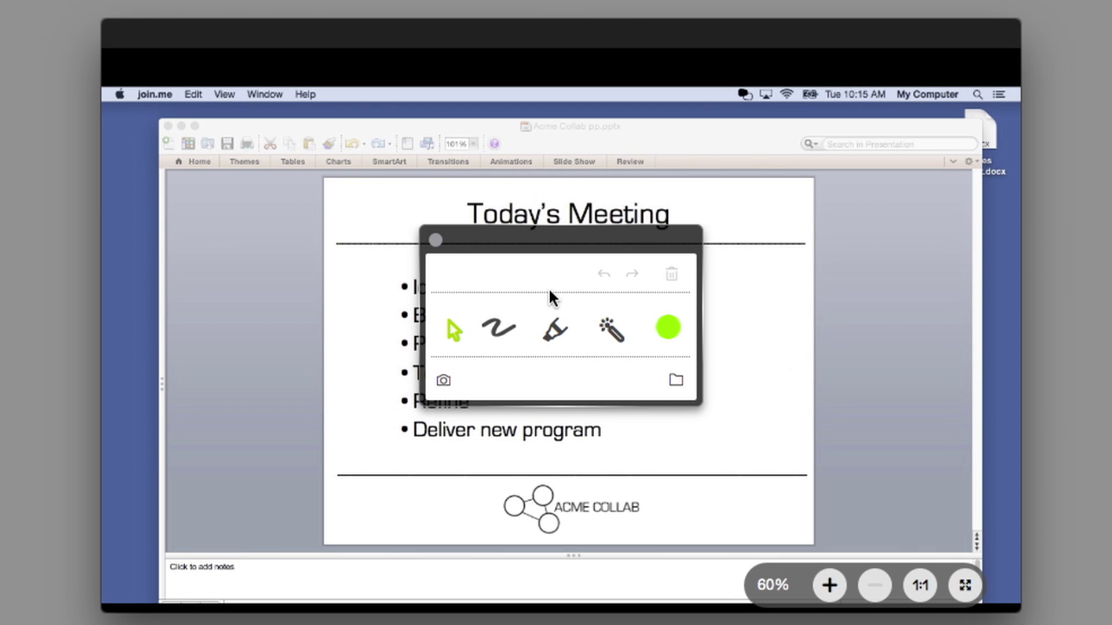
left_click(502, 325)
left_click_drag(508, 243, 789, 190)
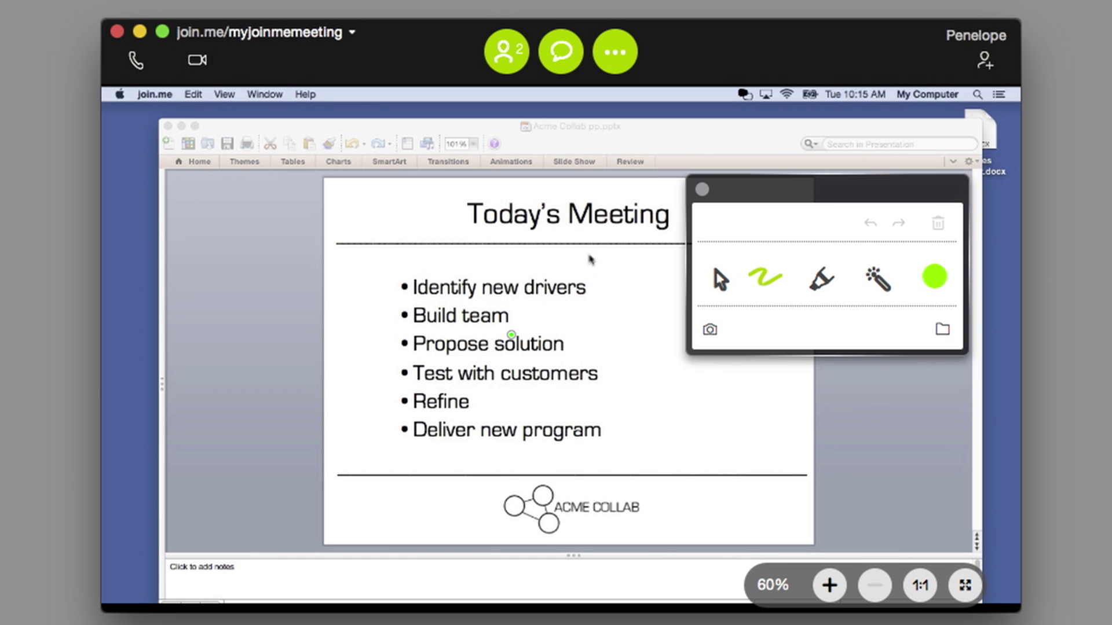
mouse_move(390, 370)
left_mouse_down()
mouse_move(373, 366)
mouse_move(376, 295)
mouse_move(391, 280)
mouse_move(387, 308)
left_mouse_up()
- Highlight the Refine bullet, then try the laser pointer effect
left_click(821, 280)
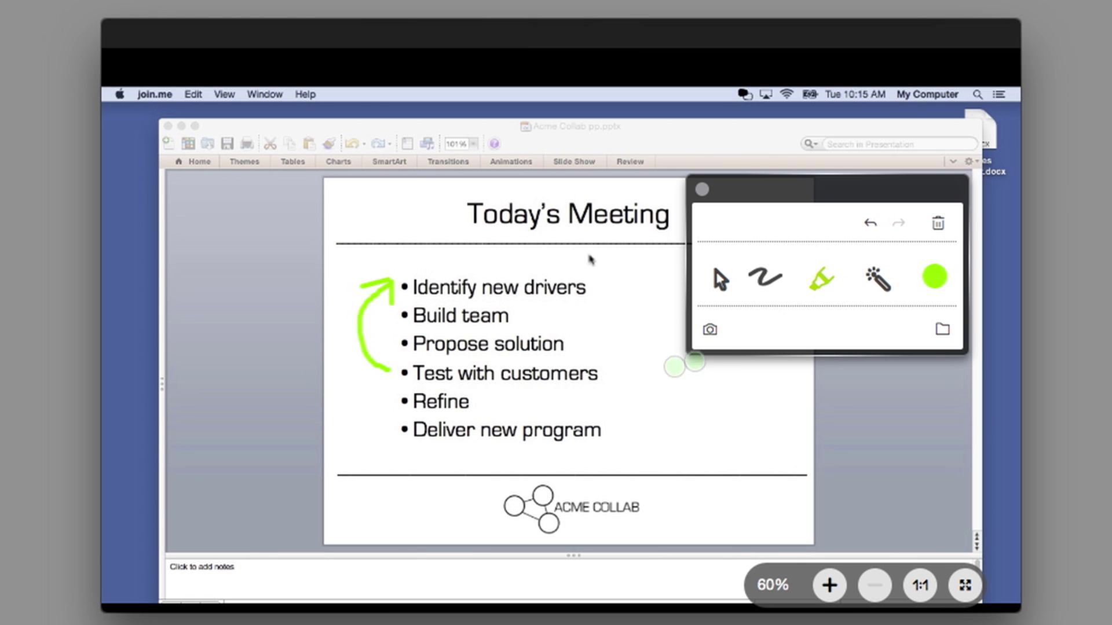
left_click_drag(392, 400, 489, 399)
left_click(878, 280)
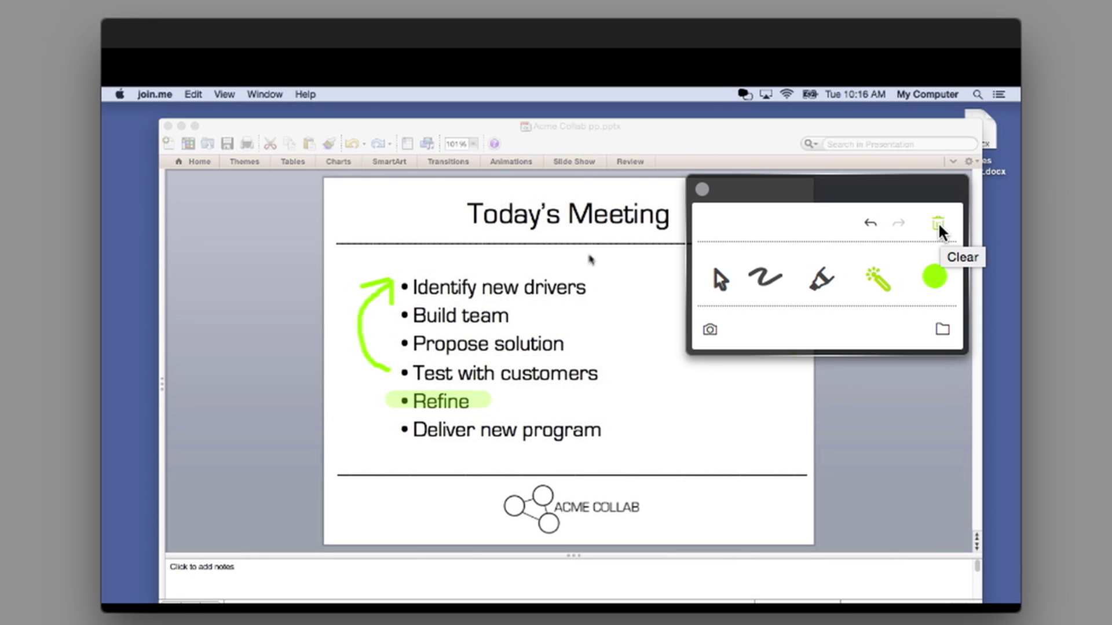
- Clear all annotations, take a snapshot of the slide, and open the snapshots folder
left_click(939, 230)
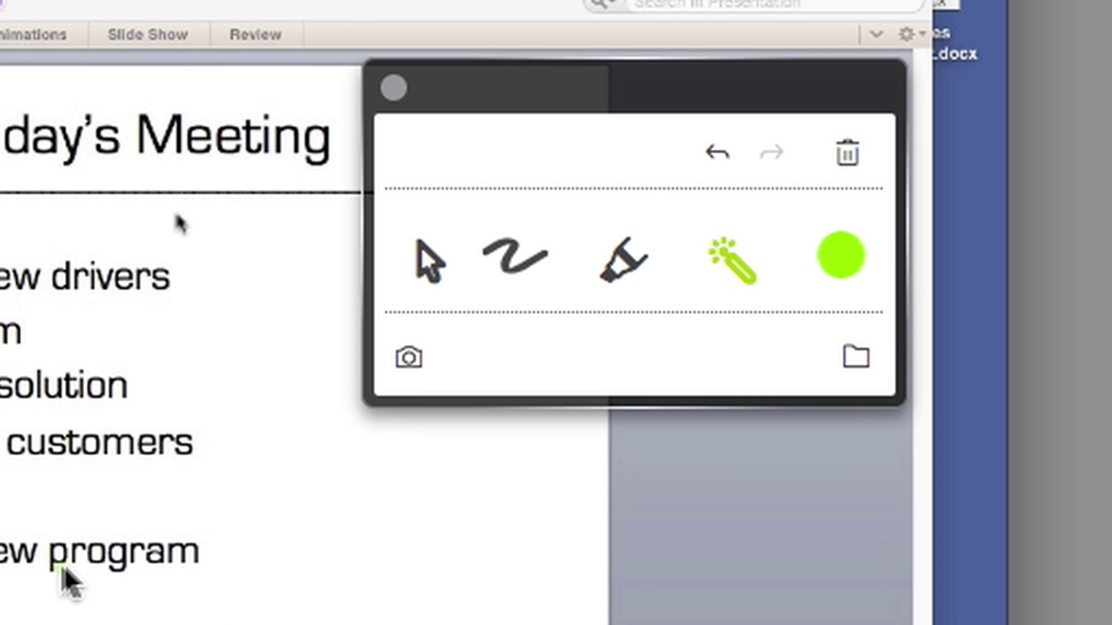
left_click(405, 367)
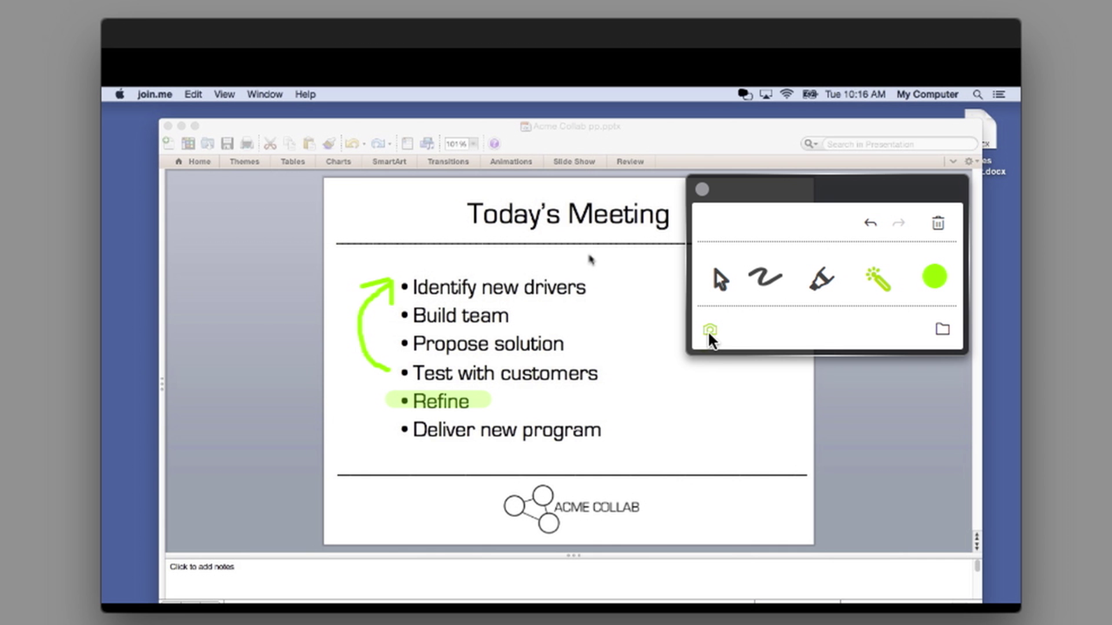
left_click(943, 329)
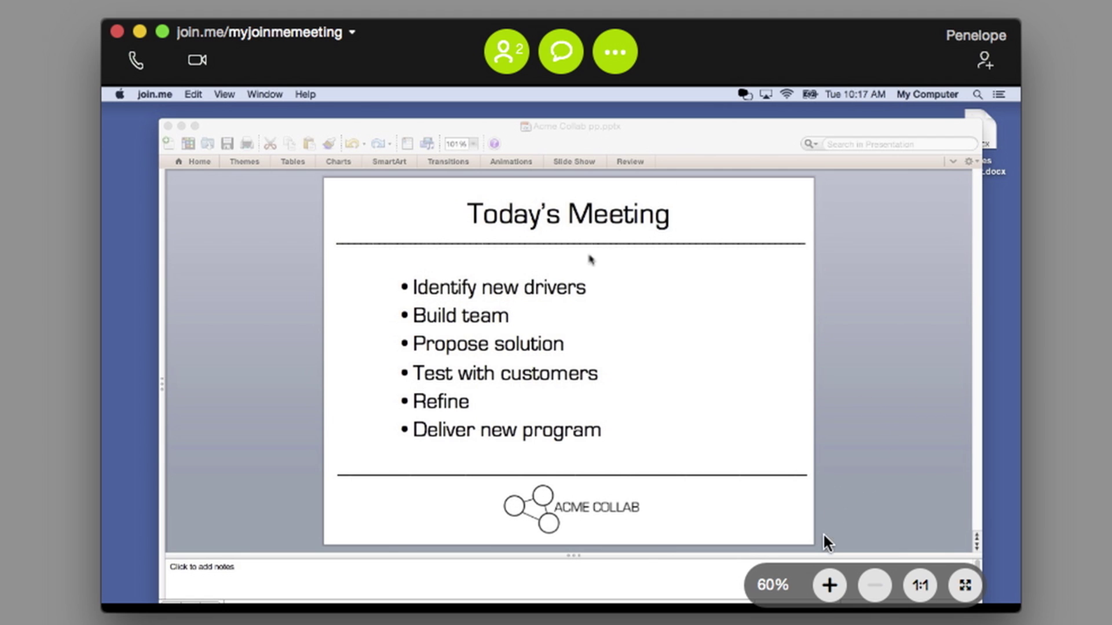
- Zoom in to 140%, out to 70%, fit to window, then show the shared screen full screen
left_click(830, 585)
left_click(829, 585)
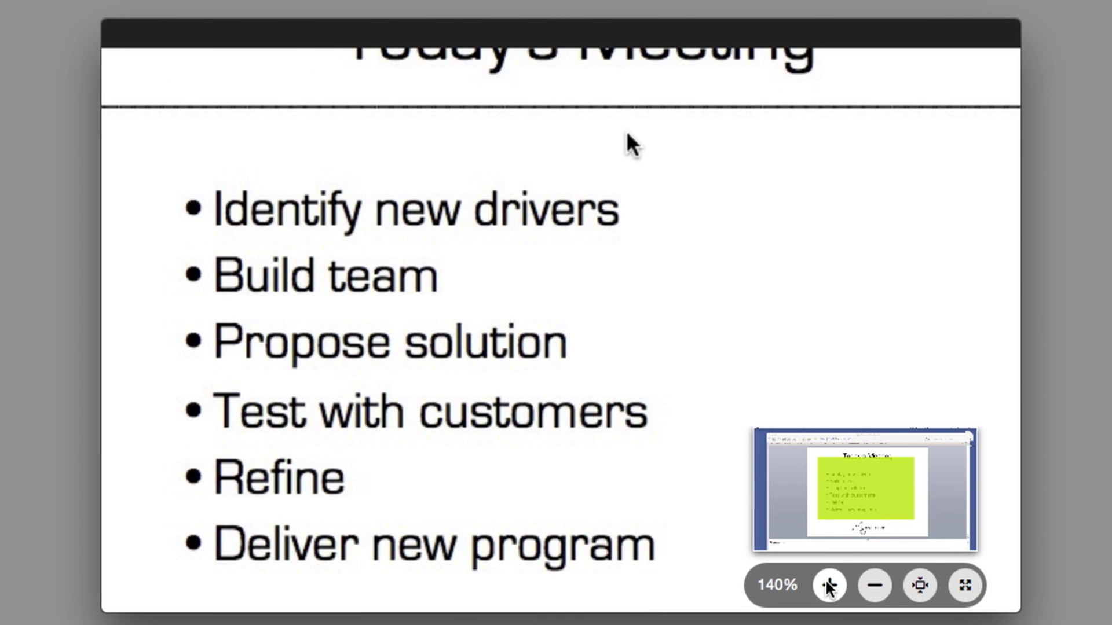
left_click(875, 585)
left_click(874, 585)
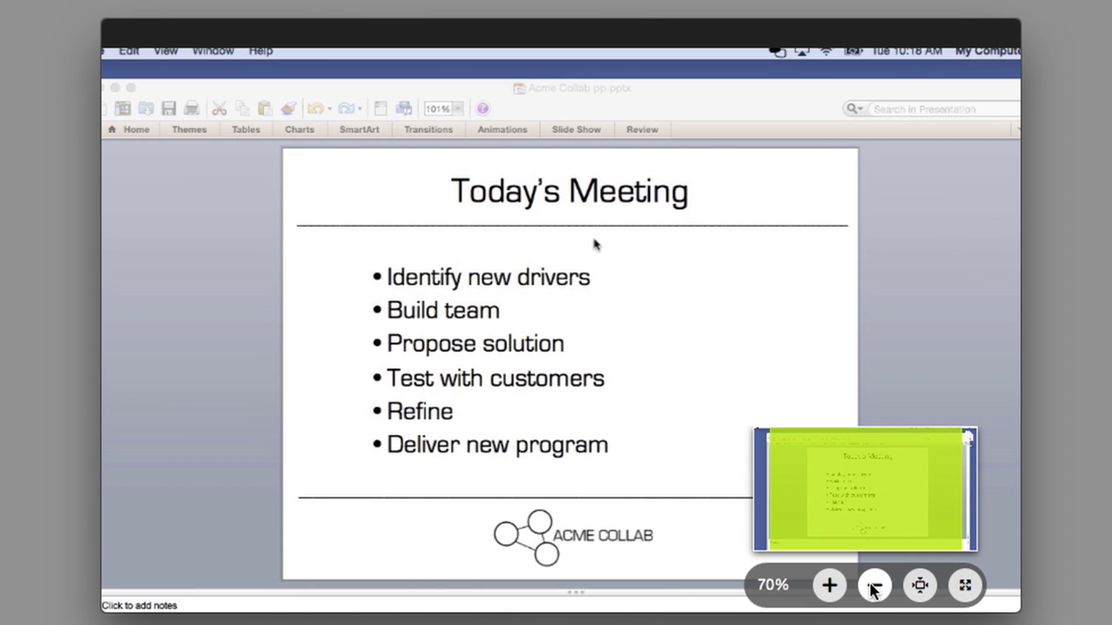
left_click(920, 586)
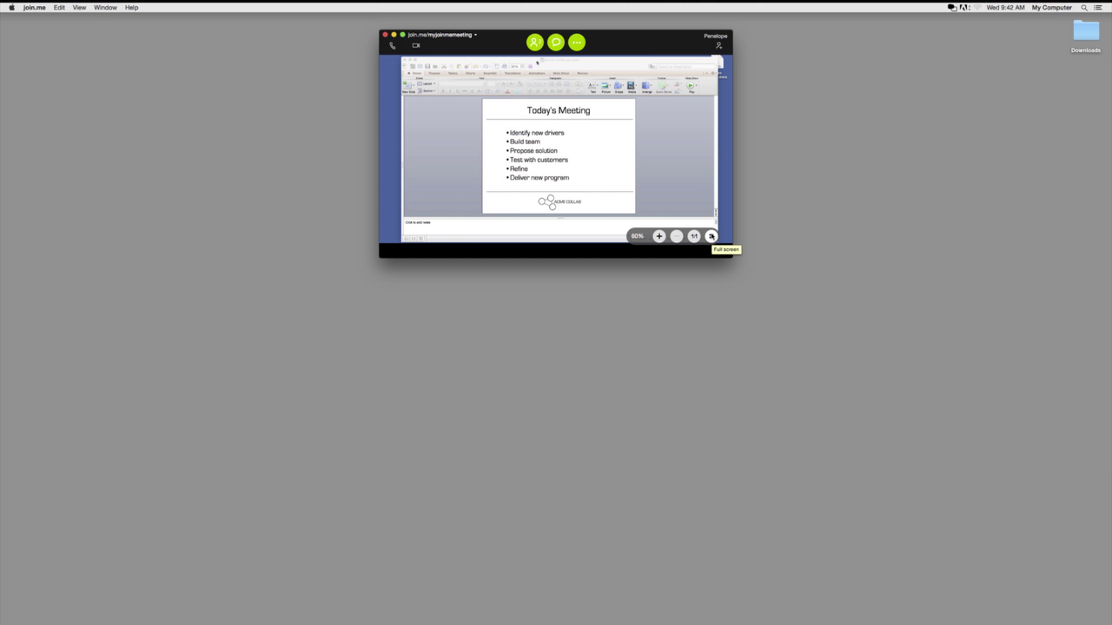
left_click(816, 359)
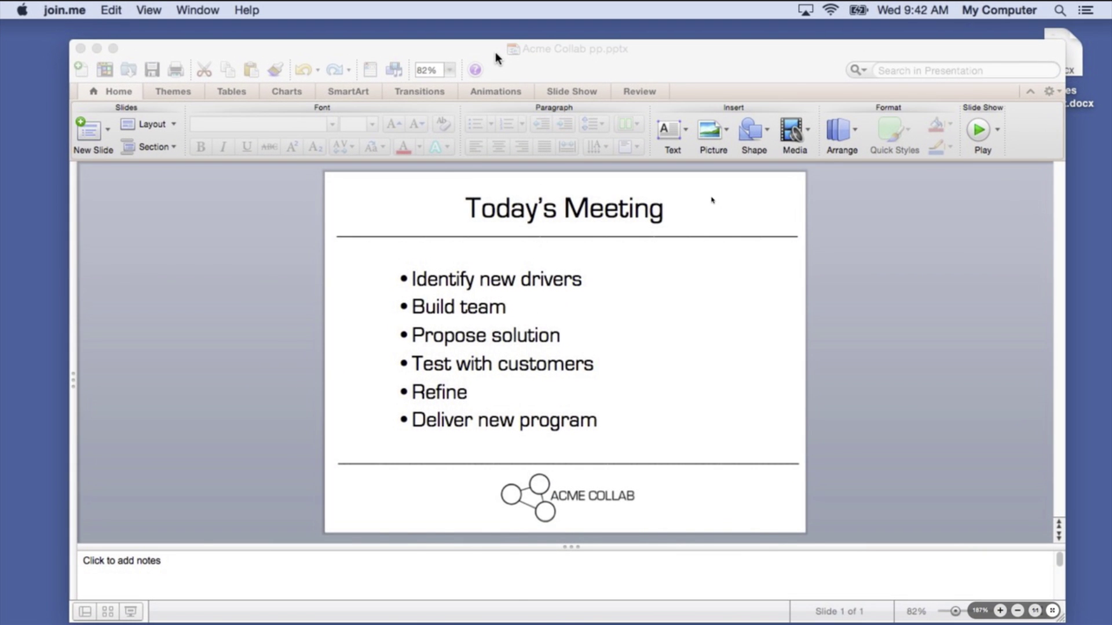
- Exit this meeting from the "..." options menu
left_click(540, 20)
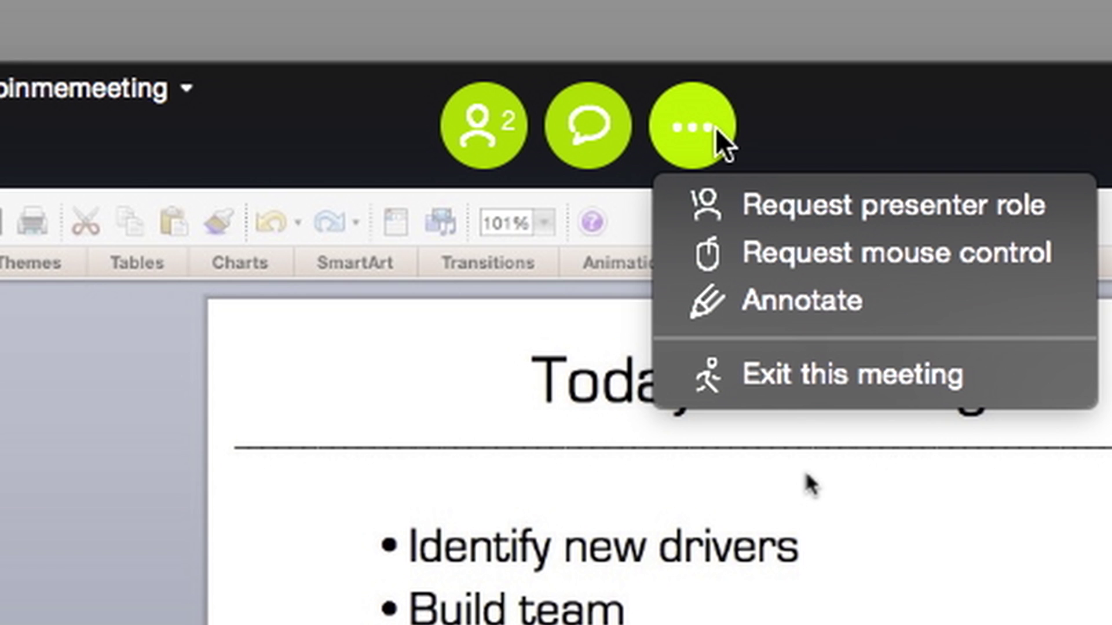
left_click(729, 366)
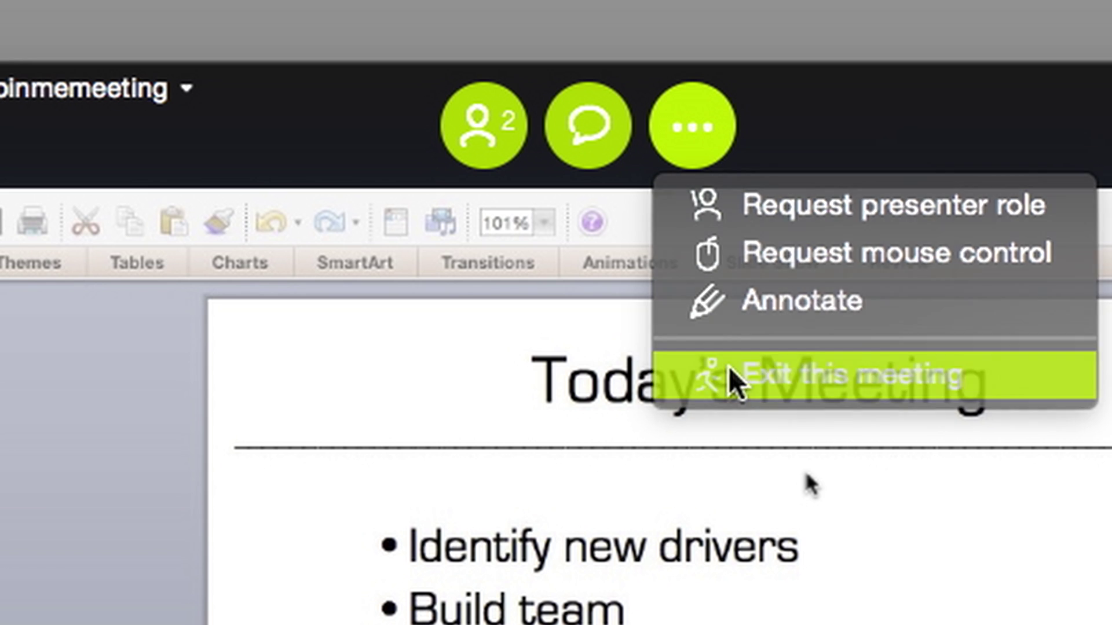